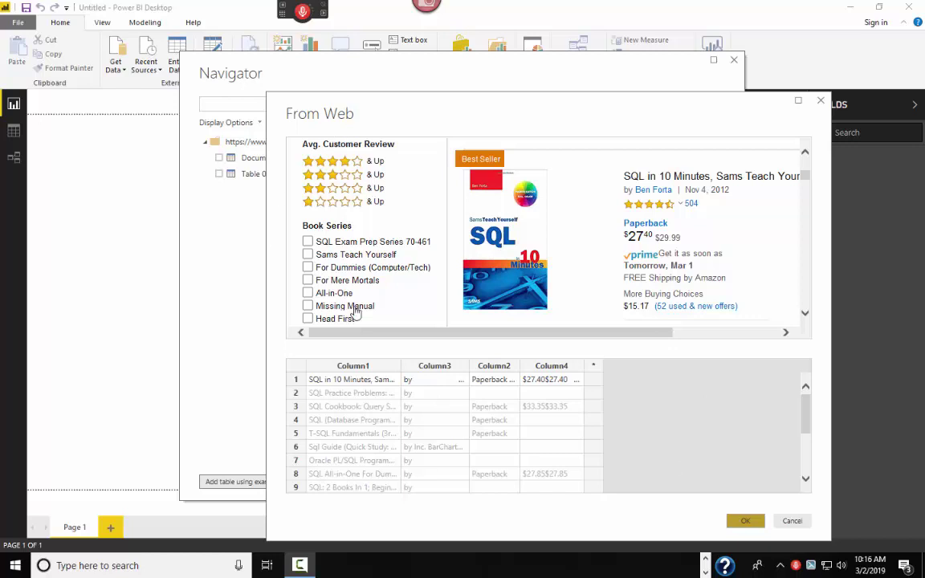
# Step: Examine the Amazon "sql programming" and Home Depot "kohler sink" result pages and their URLs in Chrome, and return to Power BI
pyautogui.click(308, 268)
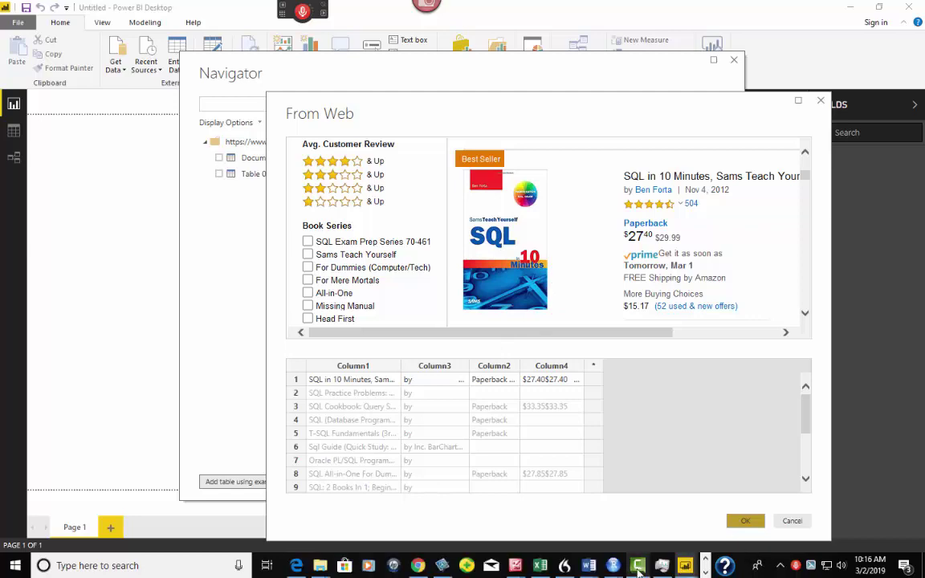
pyautogui.moveTo(418, 565)
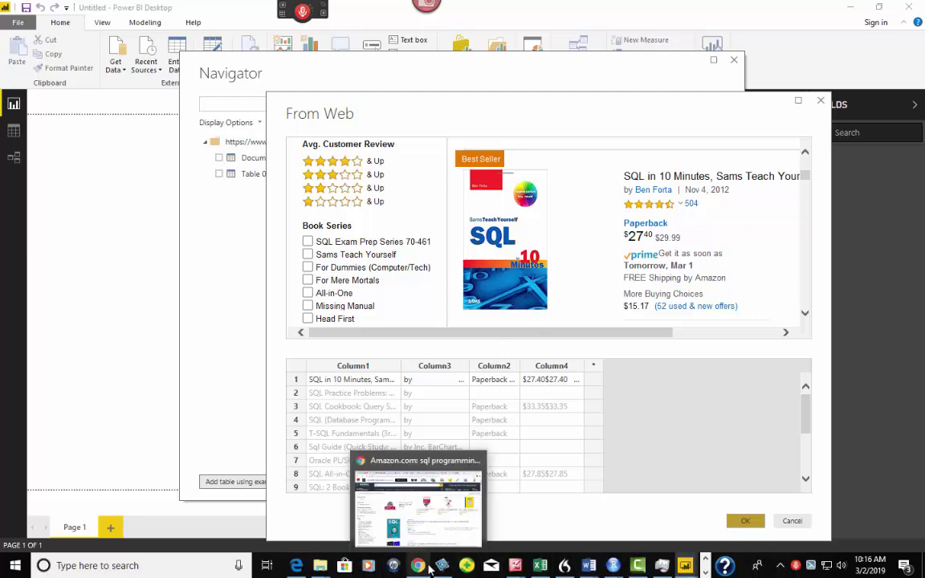
pyautogui.click(416, 502)
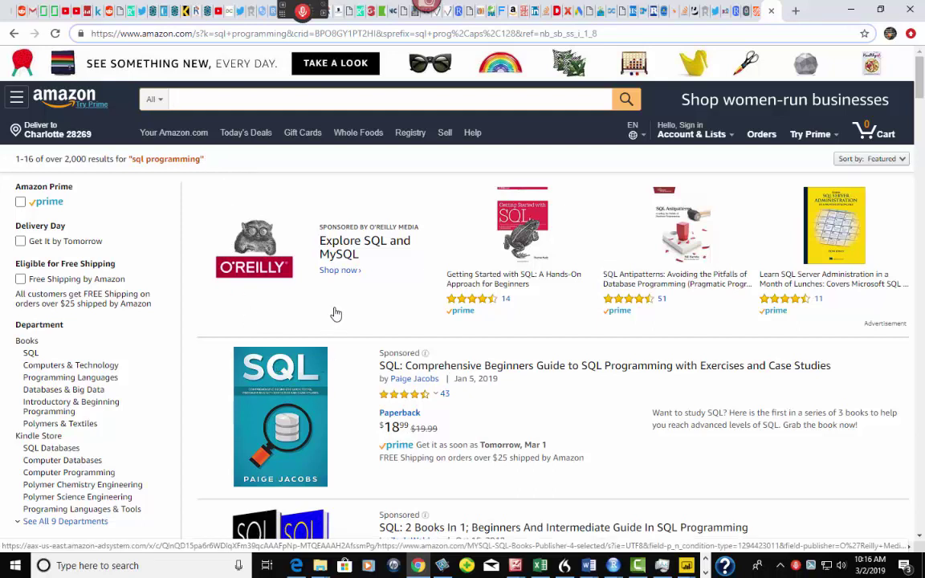
pyautogui.click(756, 11)
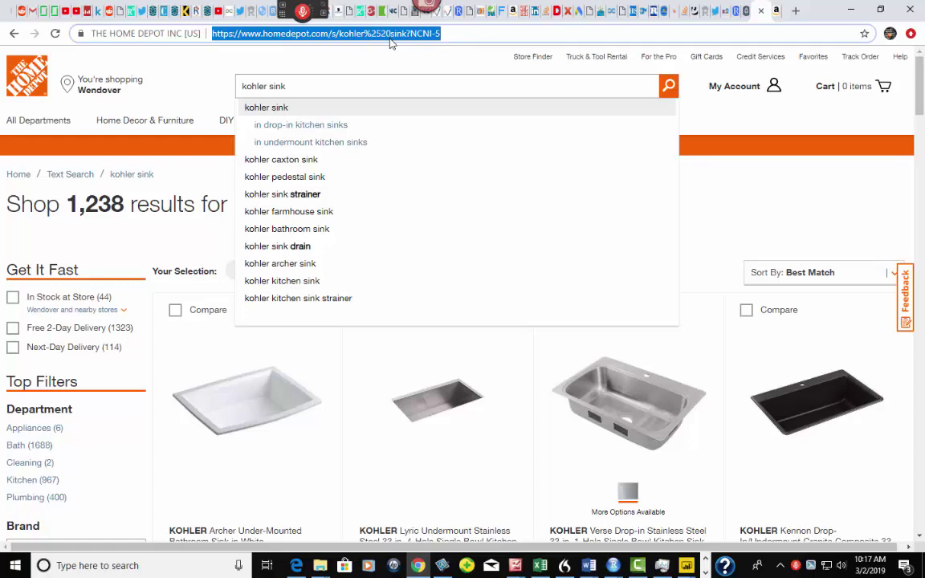
pyautogui.click(777, 22)
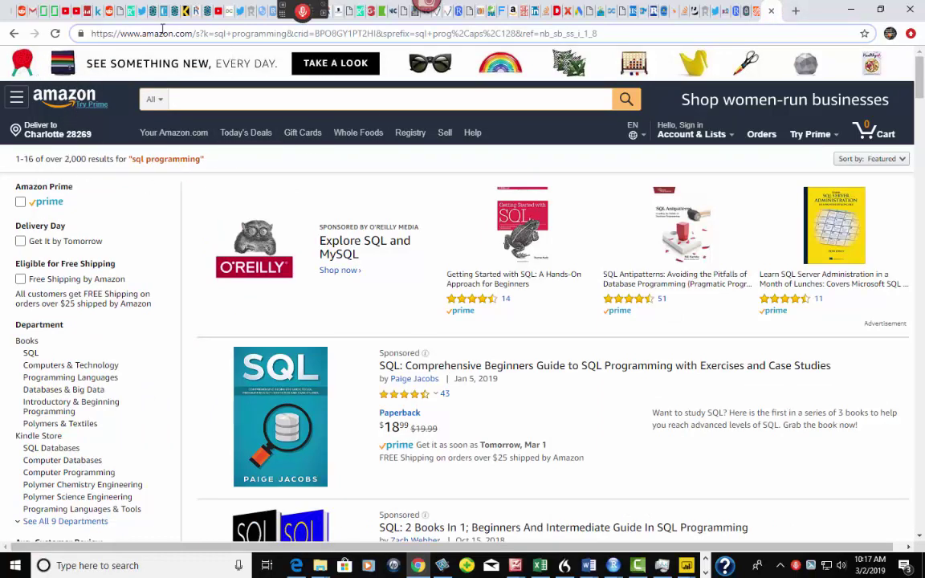
pyautogui.moveTo(594, 33); pyautogui.dragTo(96, 35)
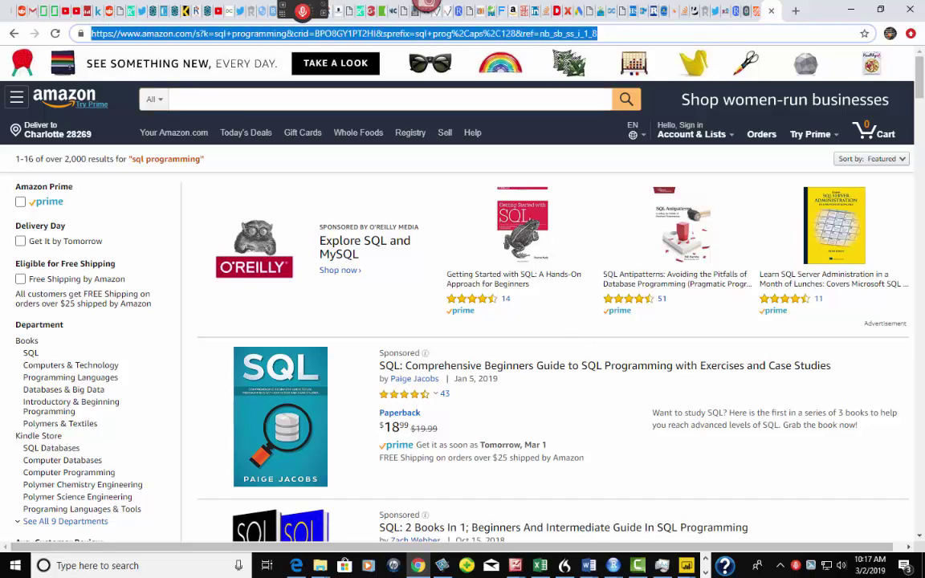
pyautogui.click(685, 566)
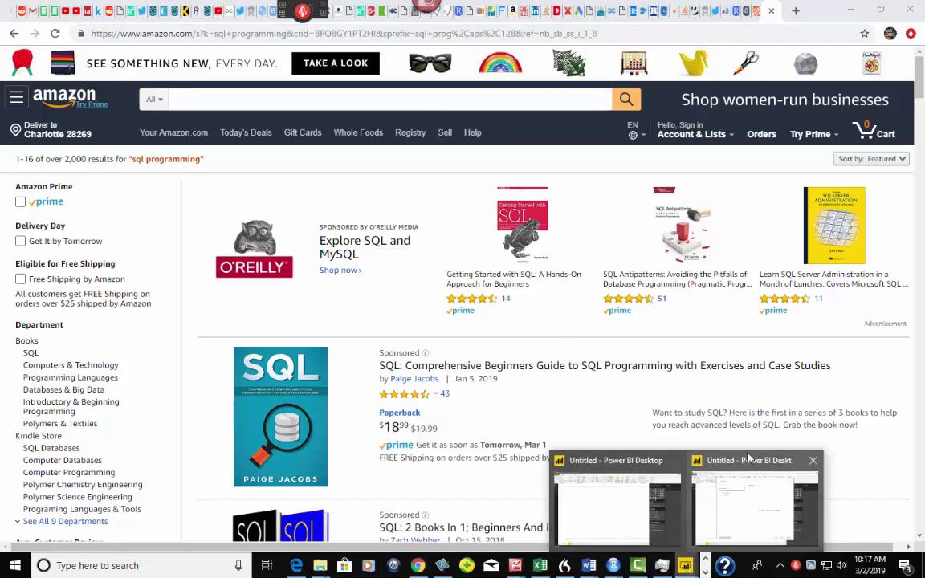
pyautogui.click(747, 461)
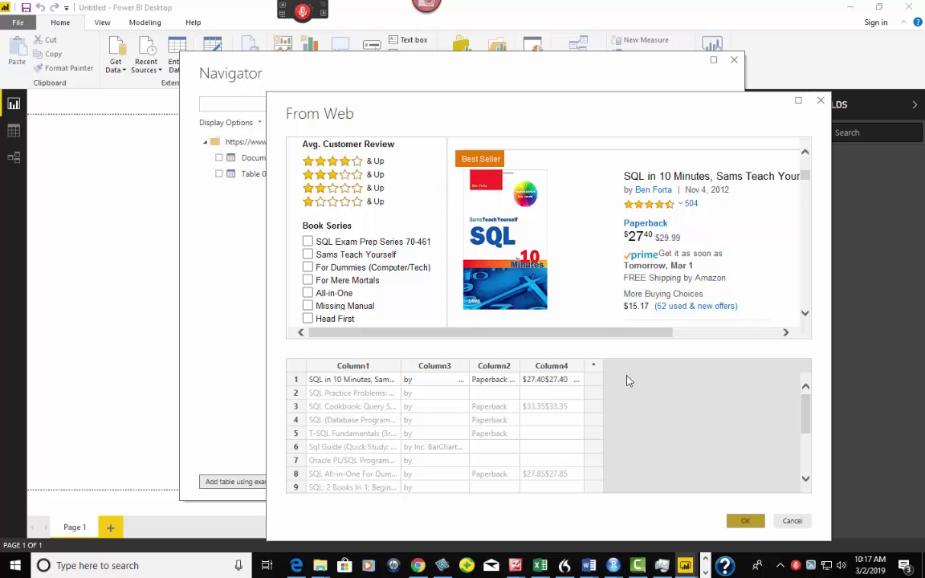
# Step: Switch to the blank Power BI report window and dismiss the recovered-files notice, cancelling its Auto recovery dialog
pyautogui.moveTo(689, 564)
pyautogui.click(615, 542)
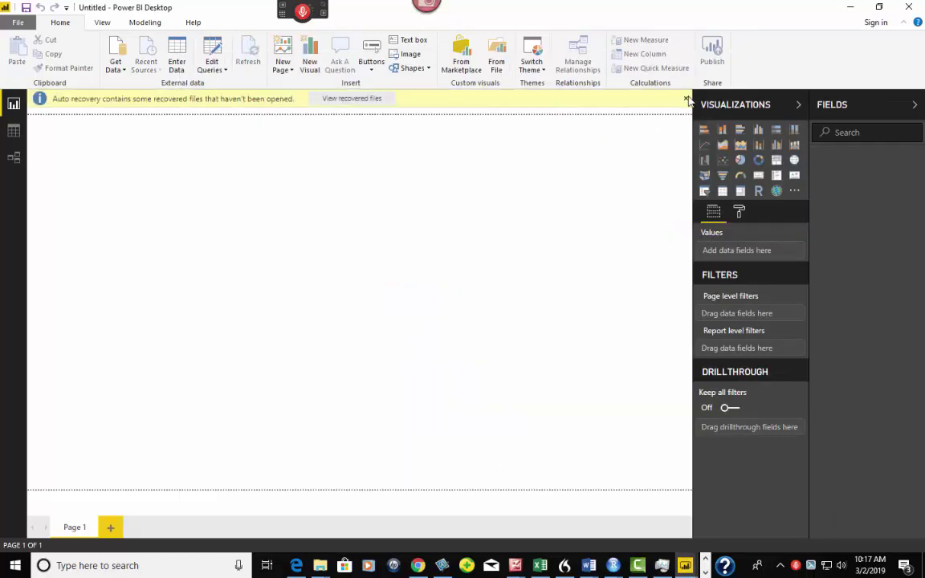
pyautogui.click(686, 98)
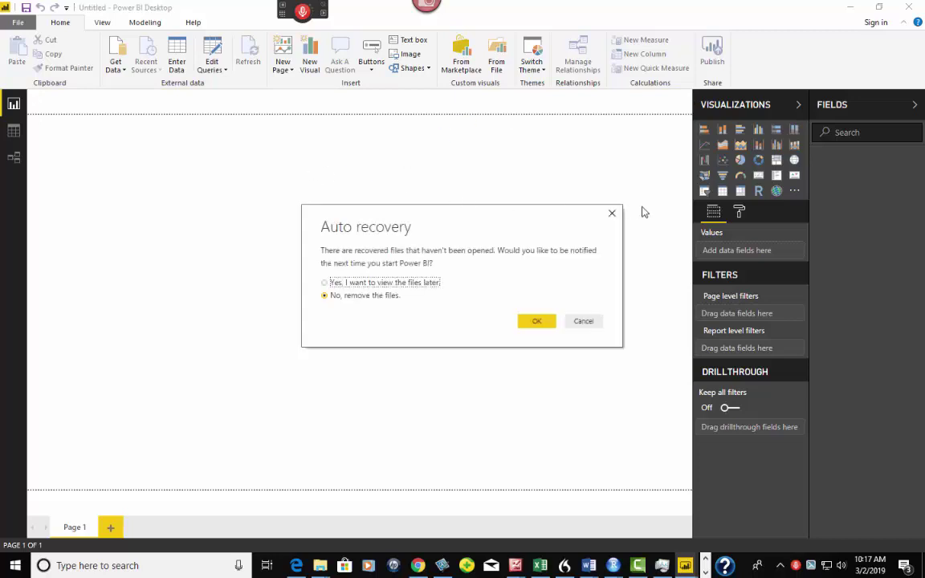
pyautogui.click(584, 321)
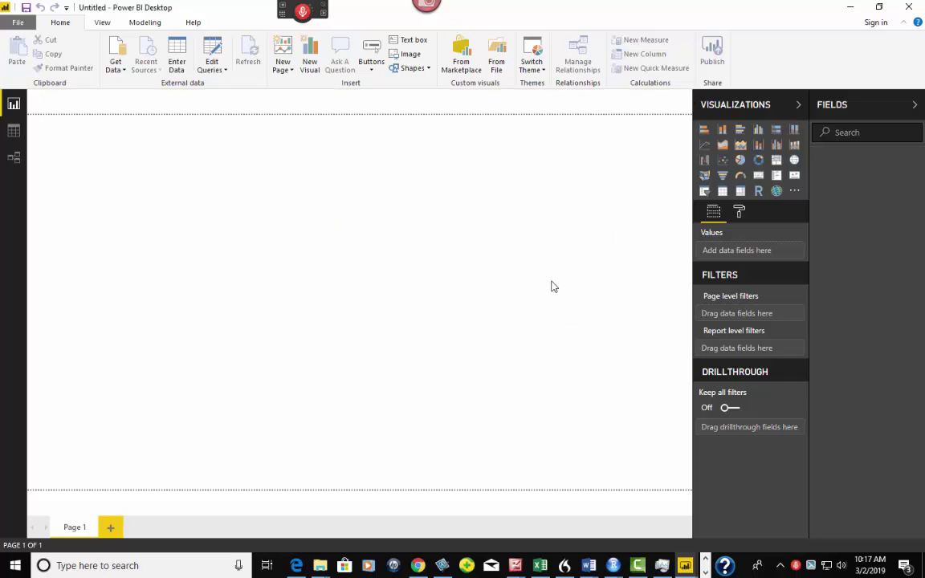
pyautogui.click(122, 70)
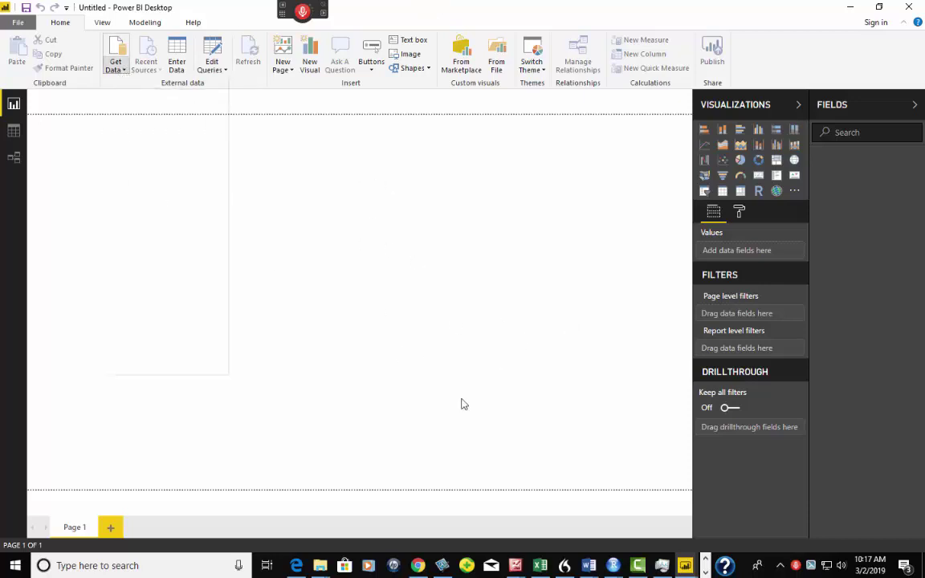
pyautogui.click(284, 319)
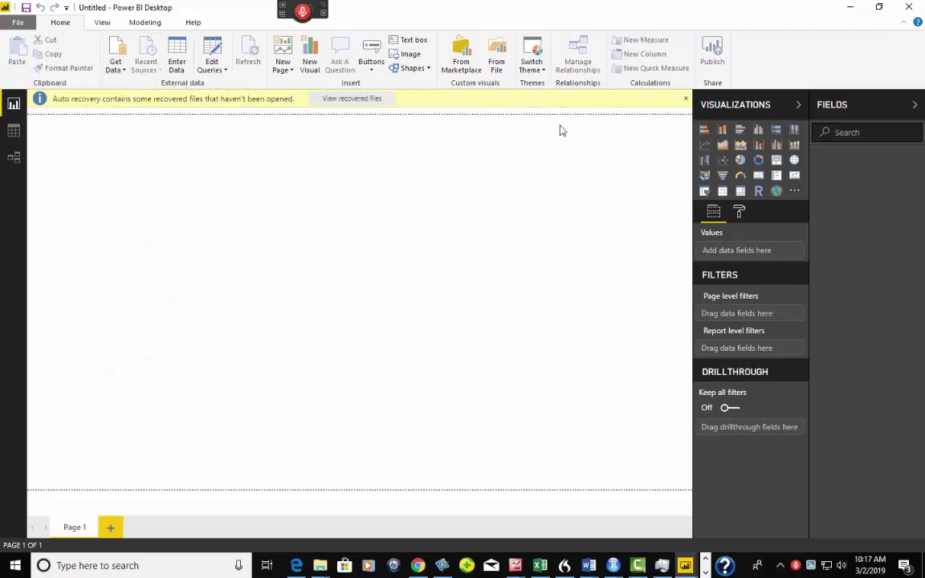
pyautogui.click(686, 100)
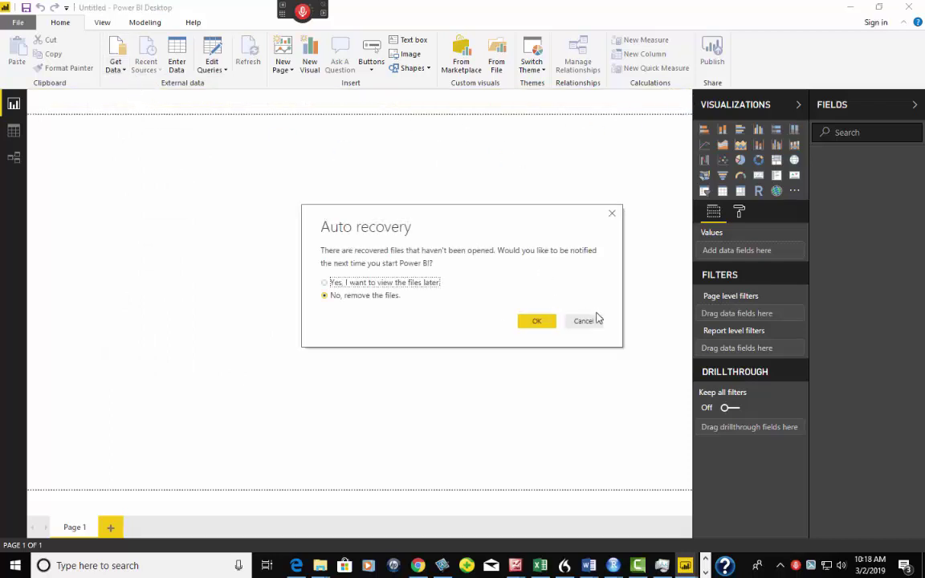
pyautogui.click(589, 323)
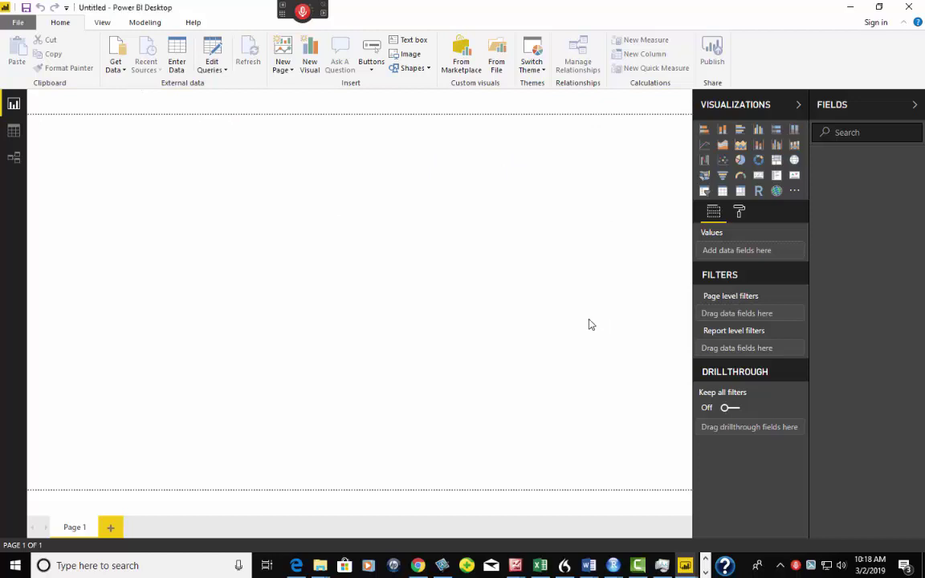
# Step: Start a new Web data source, switch to Chrome and copy the URL of the Amazon "sql programming" results page
pyautogui.click(119, 69)
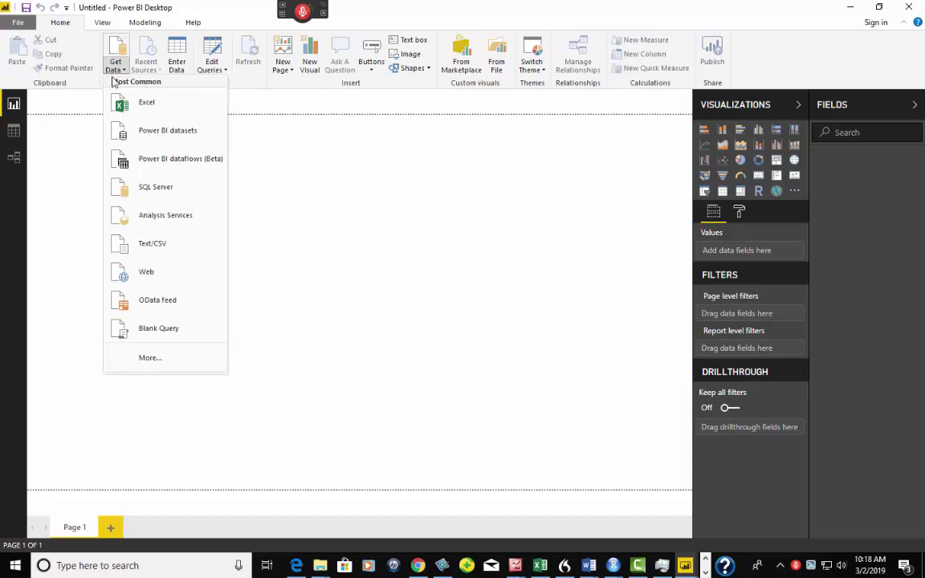
pyautogui.click(147, 273)
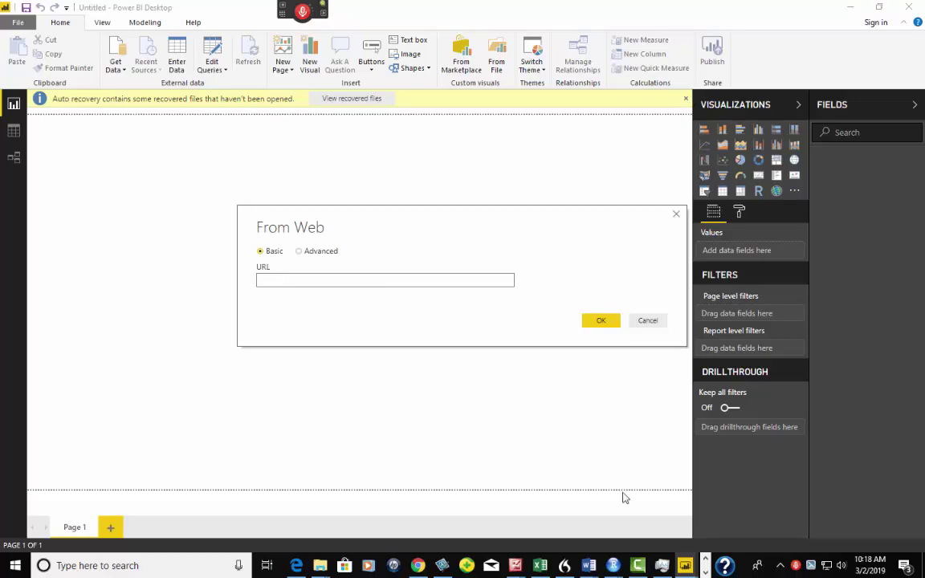
pyautogui.click(382, 454)
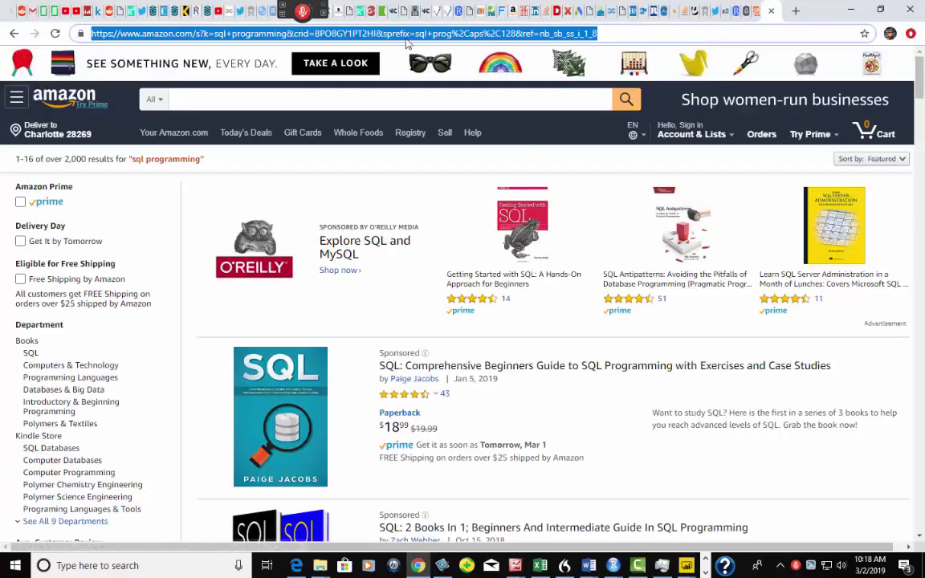
pyautogui.rightClick(406, 35)
pyautogui.click(434, 105)
# Step: Return to Power BI, connect the Web source to the copied Amazon URL, and close the Navigator without loading anything
pyautogui.moveTo(685, 566)
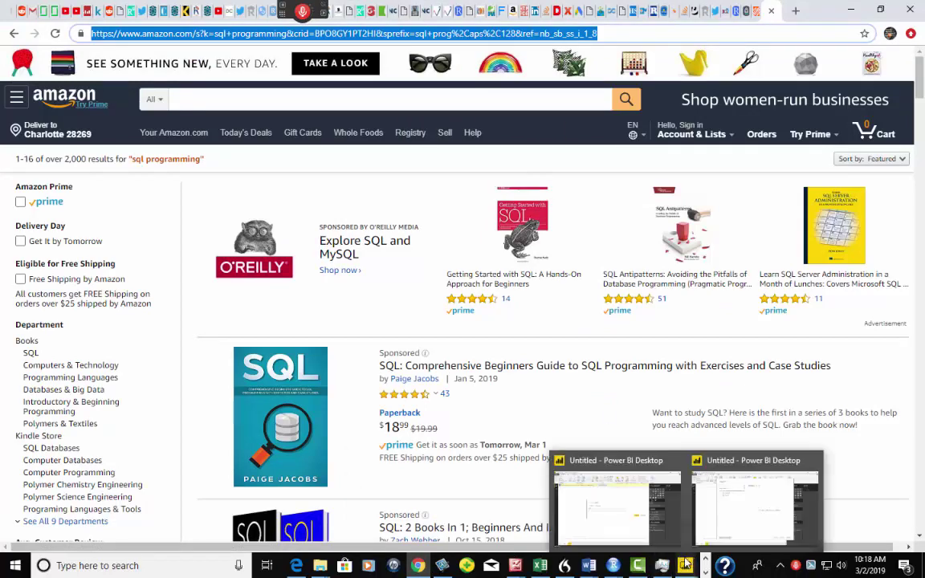
pyautogui.click(615, 498)
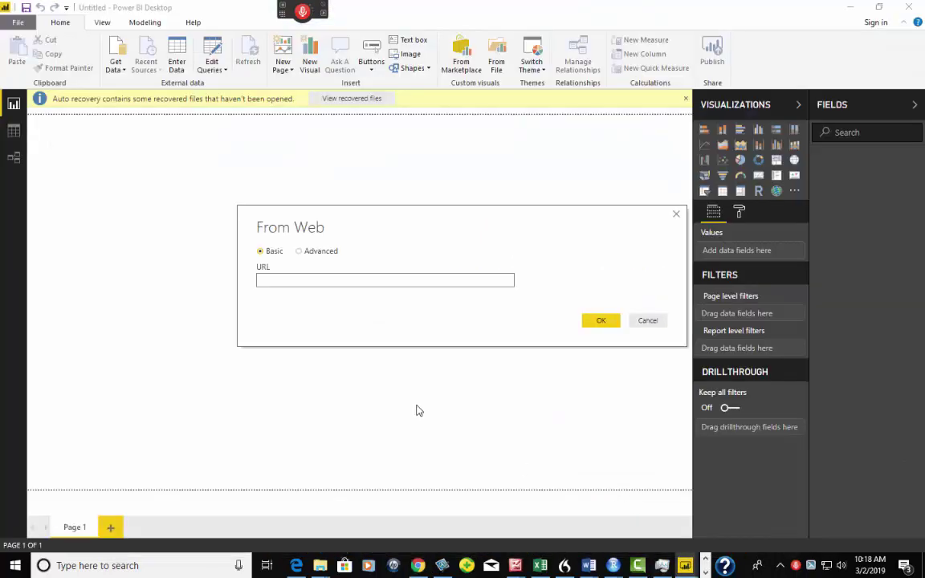
pyautogui.rightClick(351, 280)
pyautogui.click(383, 333)
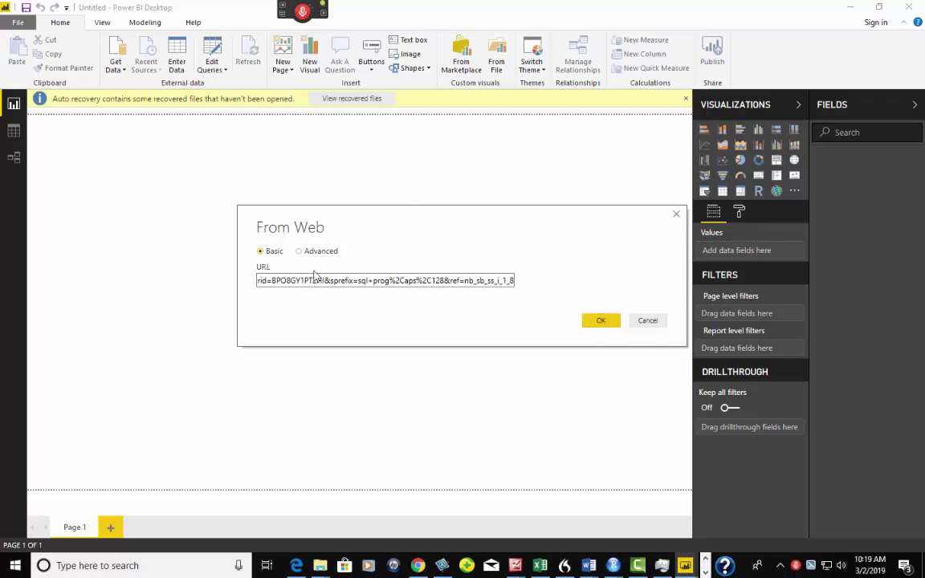
pyautogui.click(599, 322)
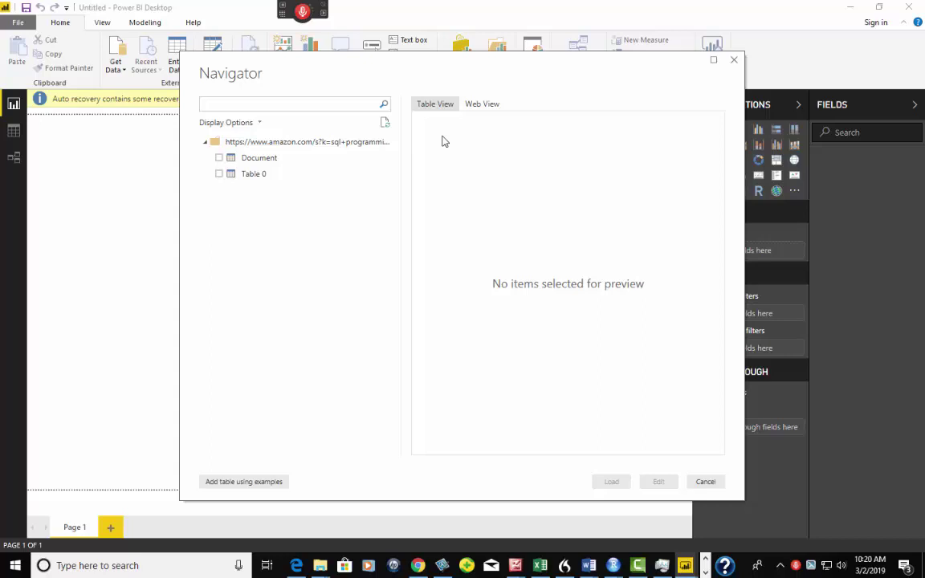
pyautogui.click(733, 59)
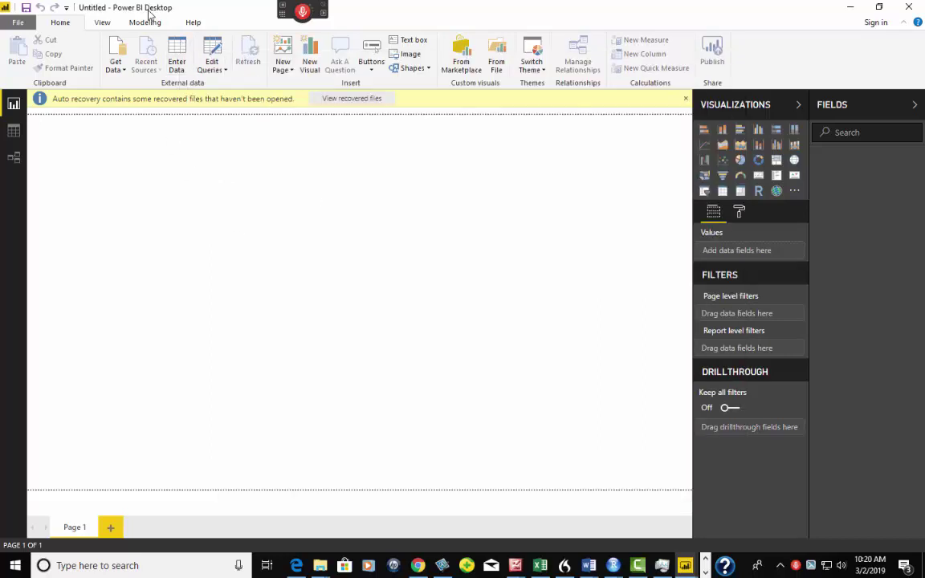
# Step: Check the installed Power BI Desktop version in the About information and close it
pyautogui.click(193, 24)
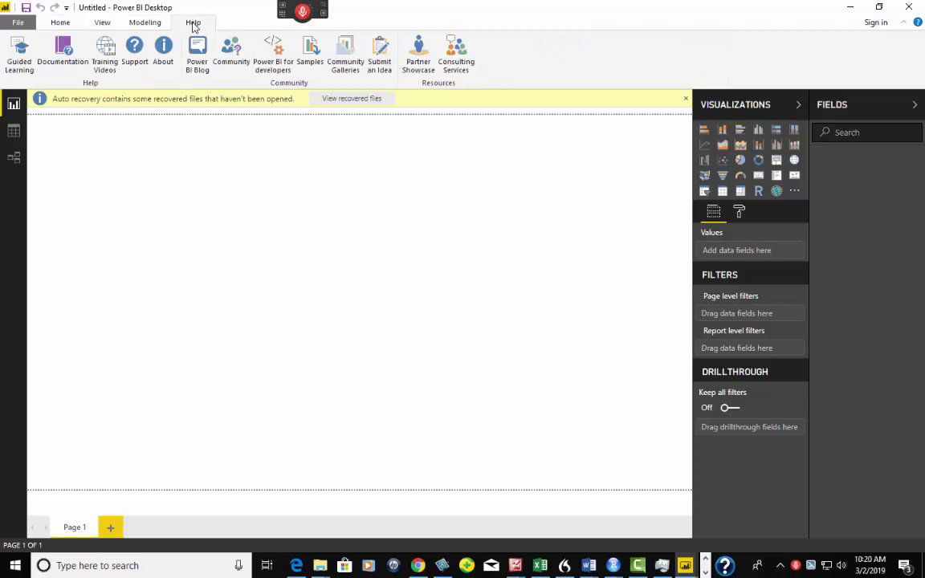
pyautogui.click(165, 56)
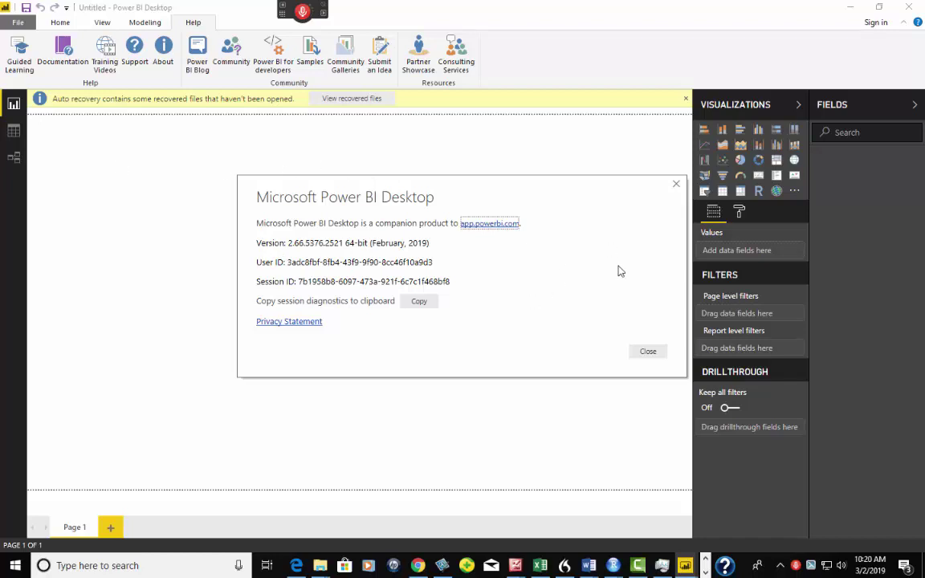
pyautogui.click(676, 185)
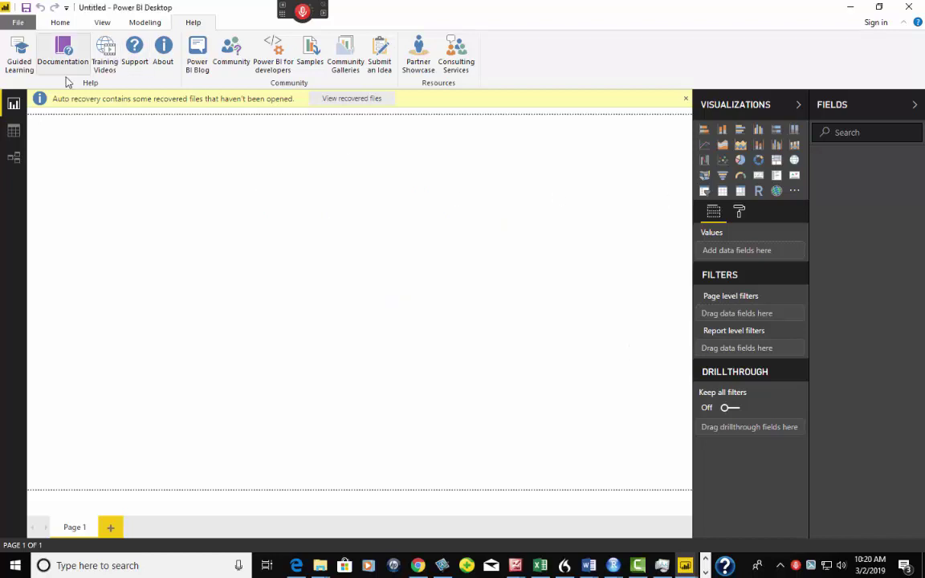
# Step: Connect to a Web data source using the copied URL of the Amazon "sql programming" results page
pyautogui.click(61, 23)
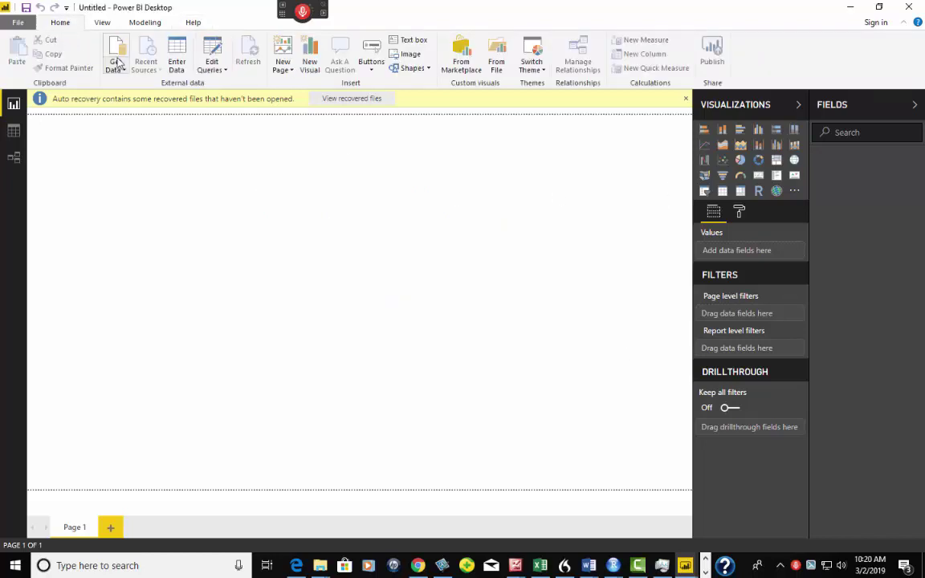
pyautogui.click(117, 68)
pyautogui.click(147, 270)
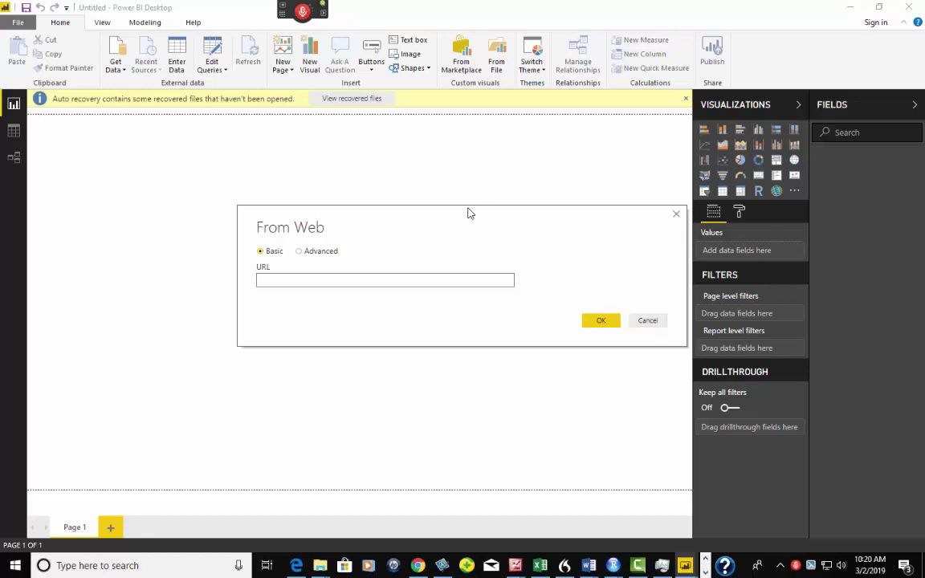
pyautogui.rightClick(348, 279)
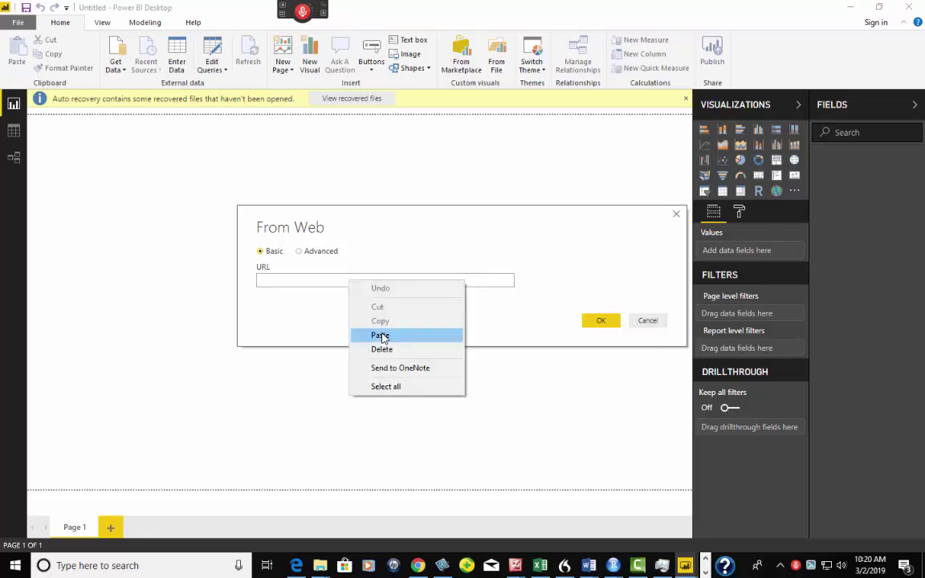
pyautogui.click(384, 332)
pyautogui.click(599, 322)
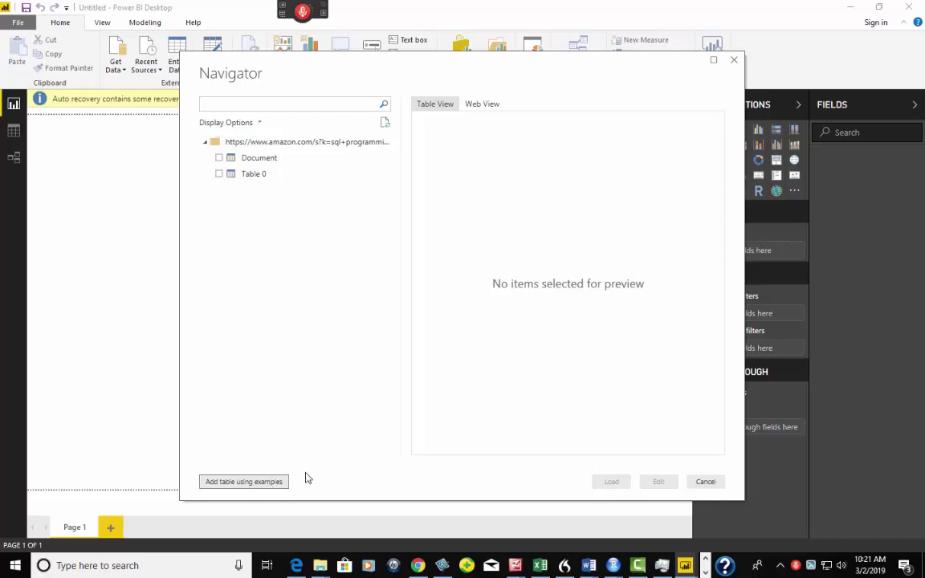
# Step: Add a table using examples from the Amazon page and enter "sql" in row 1 of Column1 to bring up matching suggestions
pyautogui.click(259, 482)
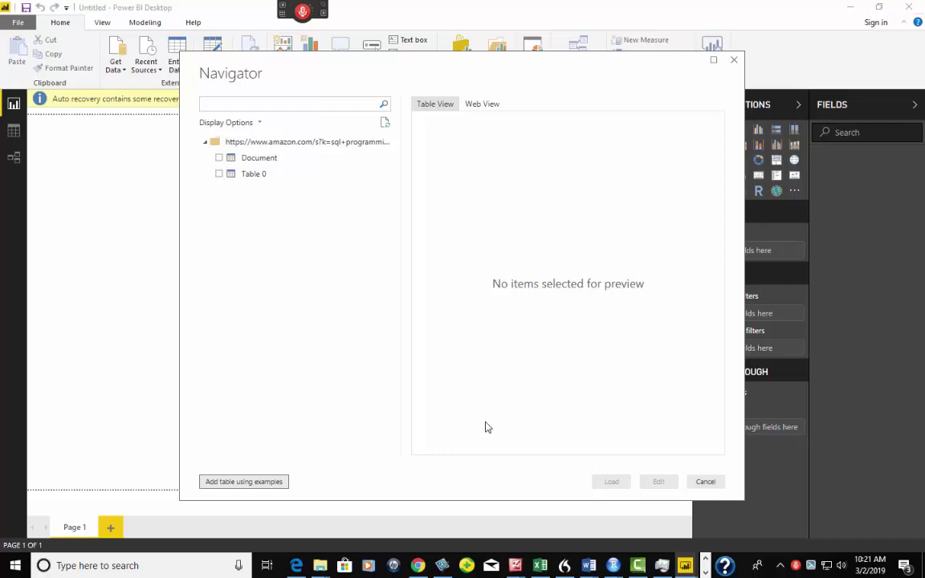
pyautogui.click(258, 482)
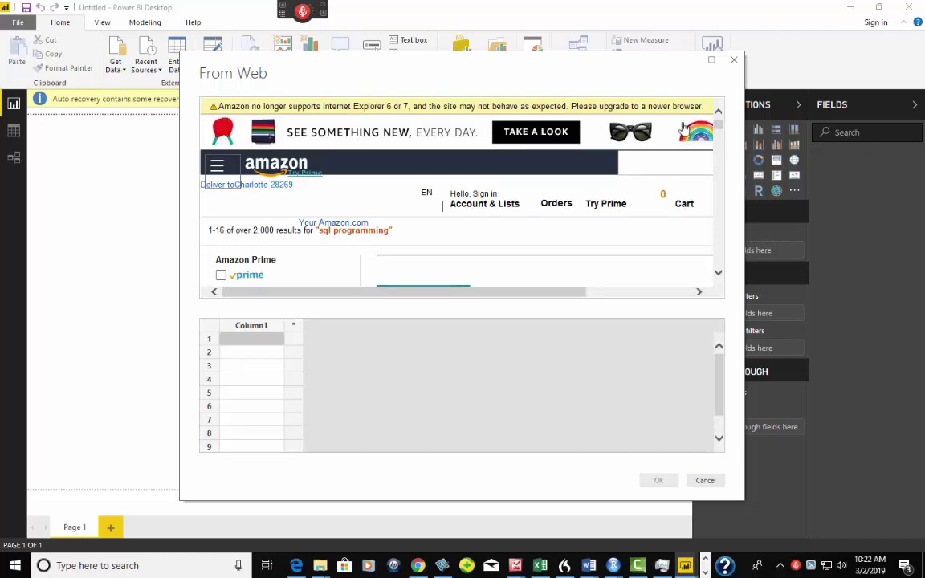
pyautogui.moveTo(721, 131)
pyautogui.mouseDown()
pyautogui.moveTo(720, 143)
pyautogui.moveTo(721, 133)
pyautogui.mouseUp()
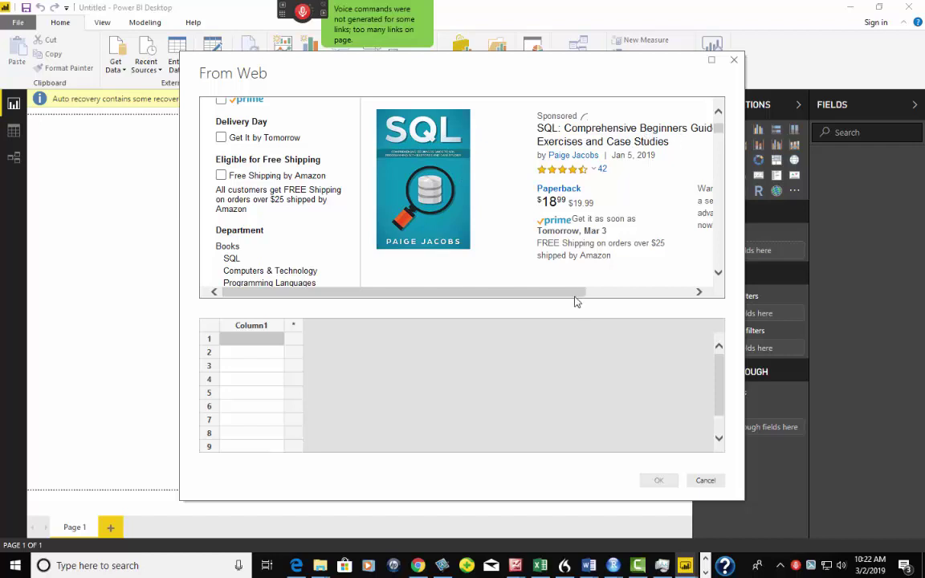
pyautogui.moveTo(553, 294); pyautogui.dragTo(661, 299)
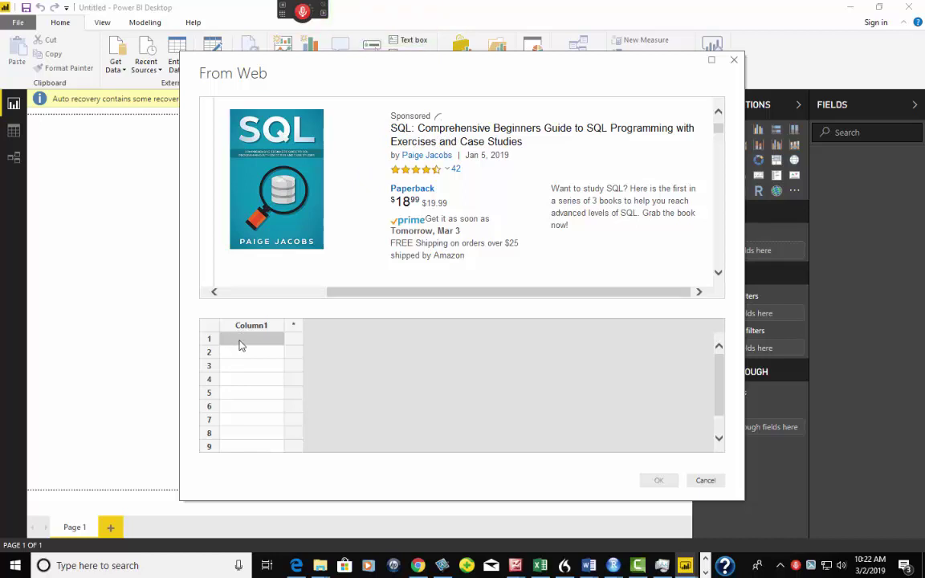
pyautogui.write('s')
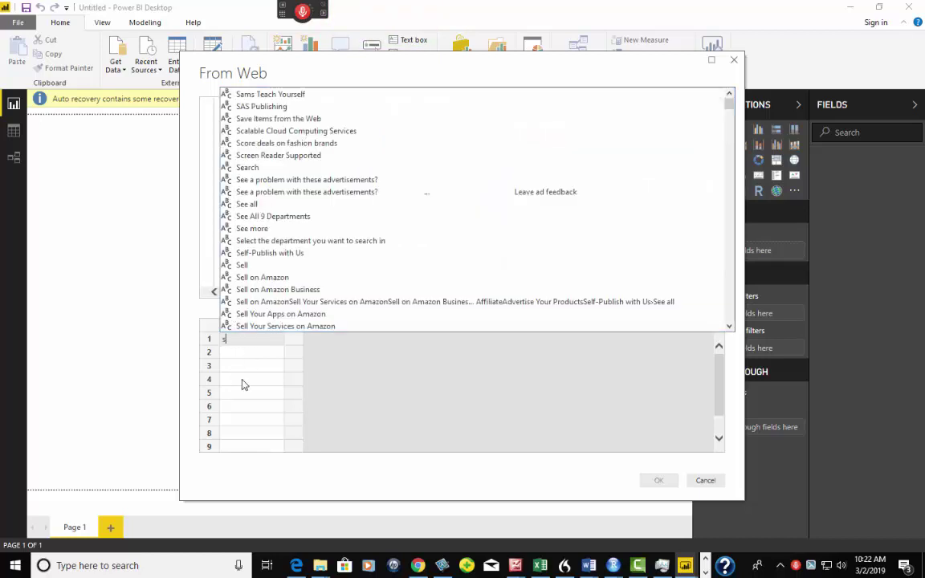
pyautogui.press('Escape')
pyautogui.write('ql')
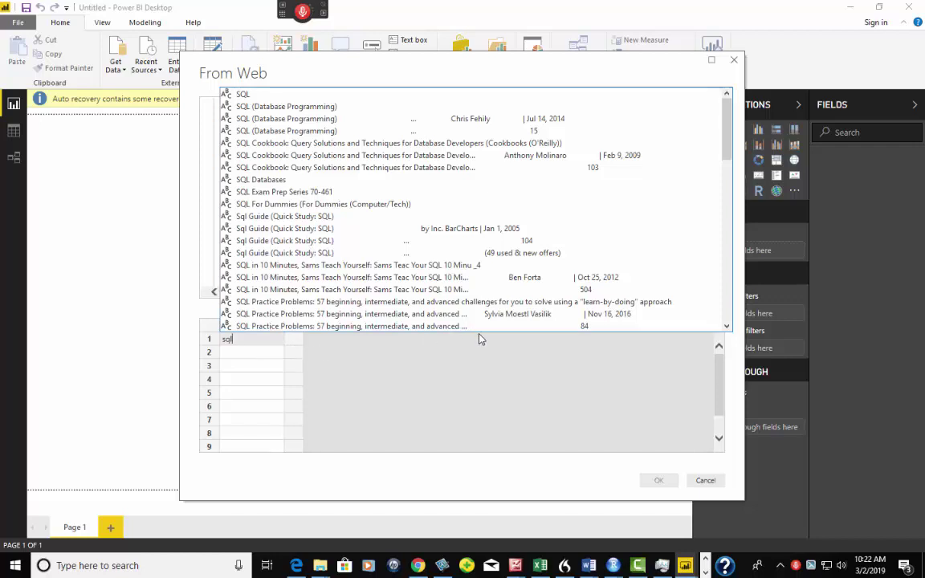
# Step: Switch to the other open Power BI window and compare its example columns with the "SQL in 10 Minutes" listing in the page preview
pyautogui.moveTo(685, 571)
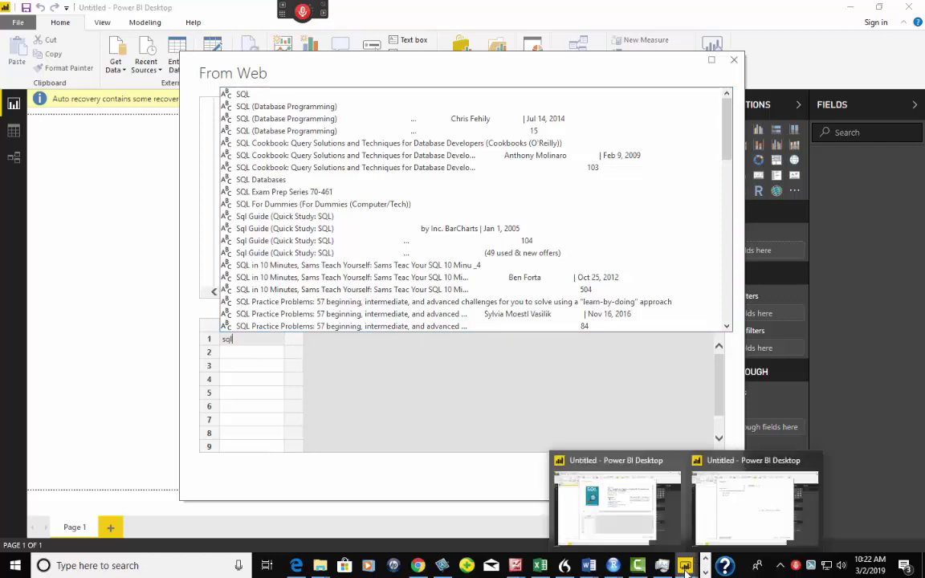
pyautogui.click(613, 470)
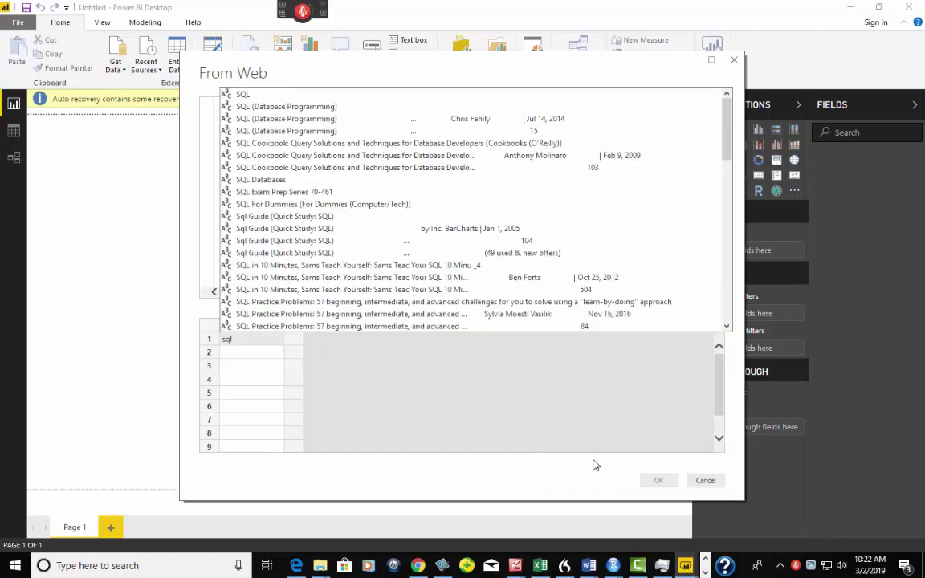
pyautogui.click(743, 494)
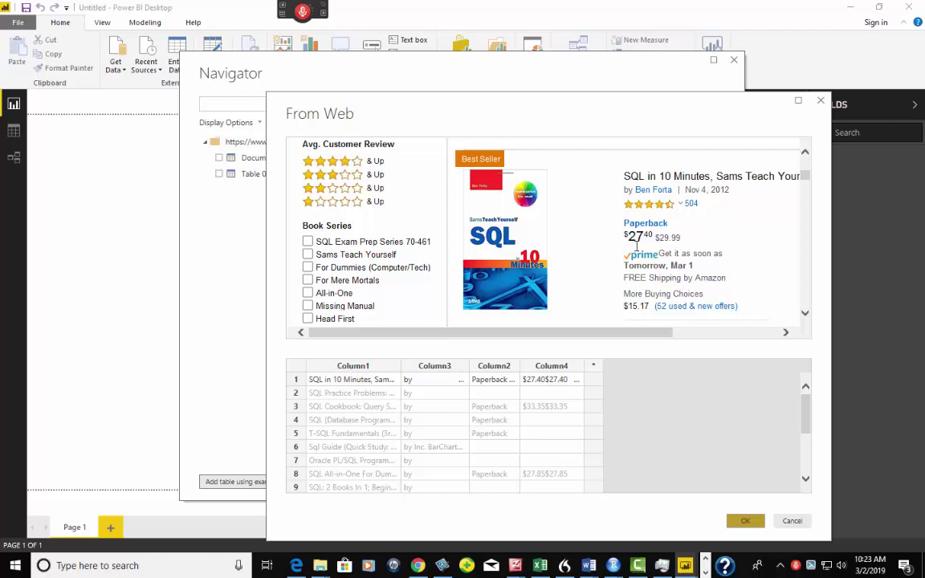
pyautogui.click(643, 201)
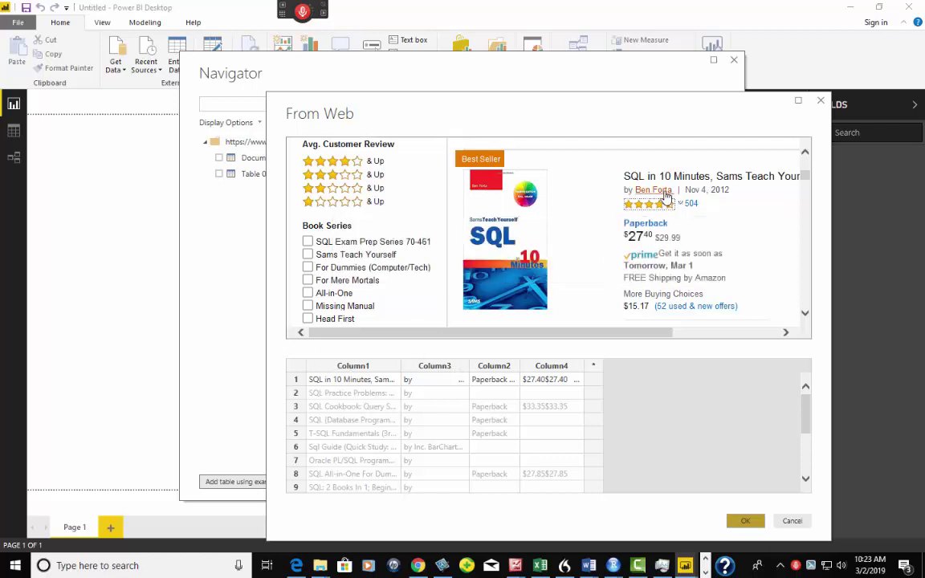
pyautogui.click(583, 209)
pyautogui.moveTo(808, 414)
pyautogui.mouseDown()
pyautogui.moveTo(809, 427)
pyautogui.moveTo(812, 405)
pyautogui.mouseUp()
pyautogui.moveTo(805, 407); pyautogui.dragTo(811, 351)
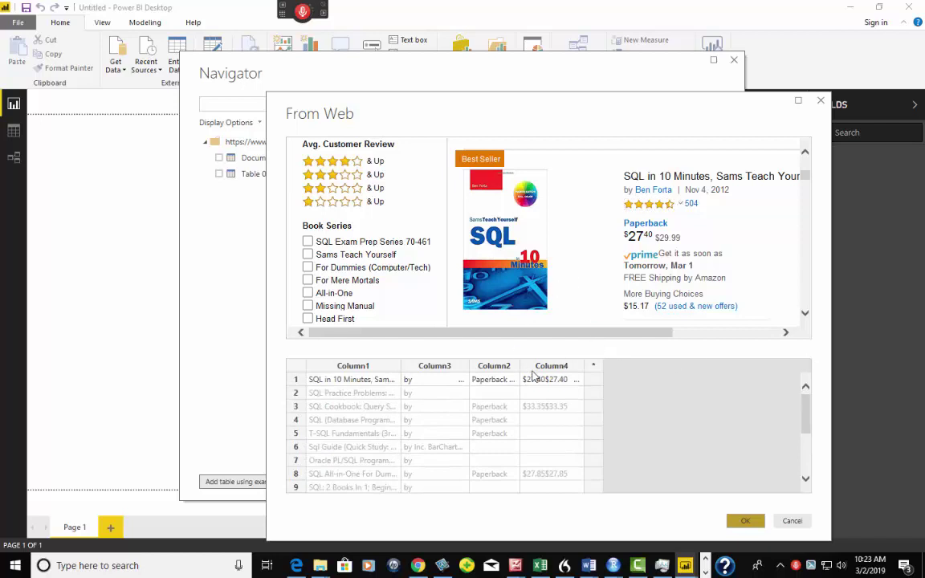